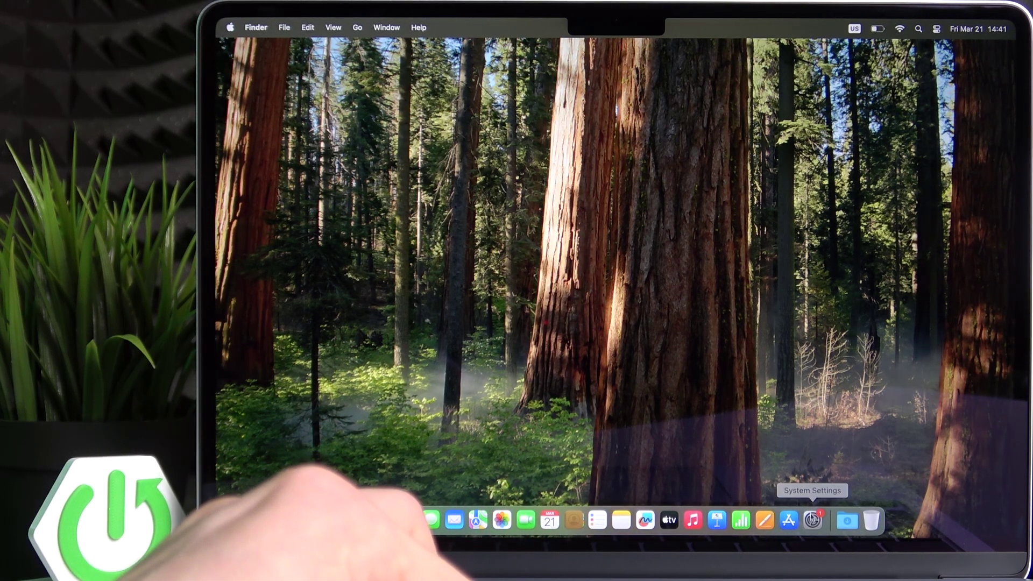
# Step: Open System Settings and go to General > Transfer or Reset
pyautogui.click(812, 520)
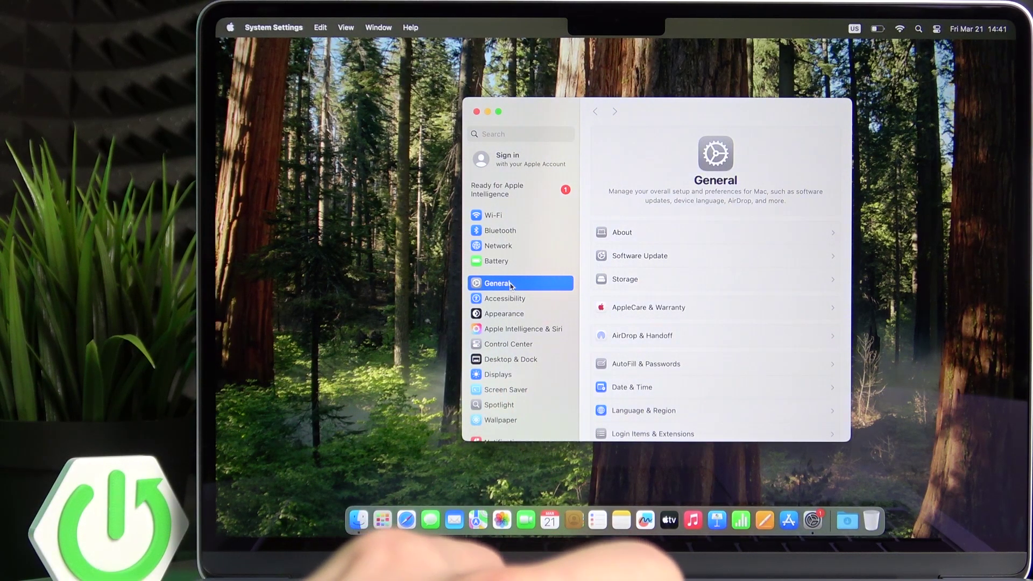
pyautogui.scroll(-5, 640, 291)
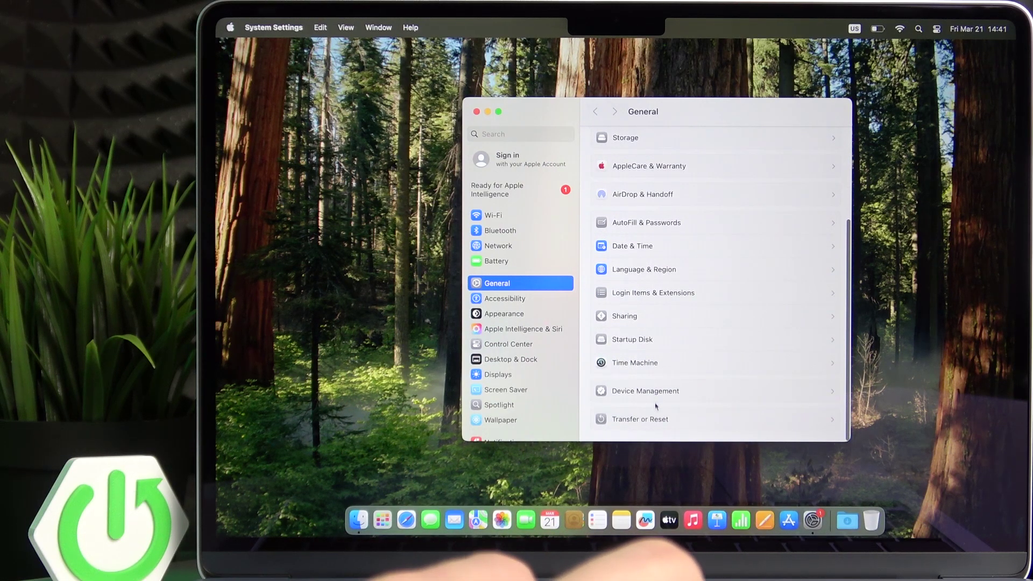
pyautogui.click(655, 420)
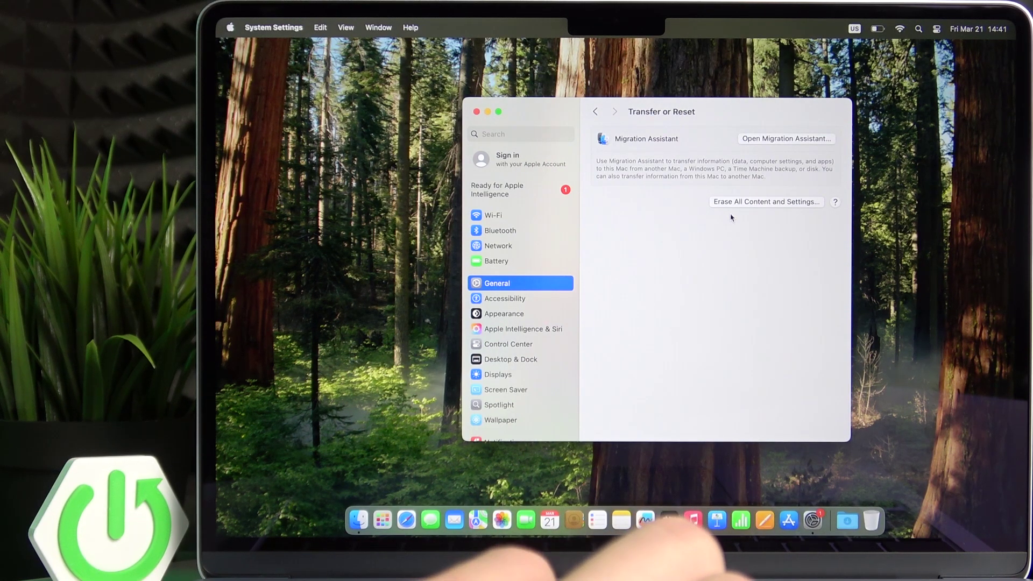
# Step: Start Erase All Content and Settings and unlock with the administrator password
pyautogui.click(740, 203)
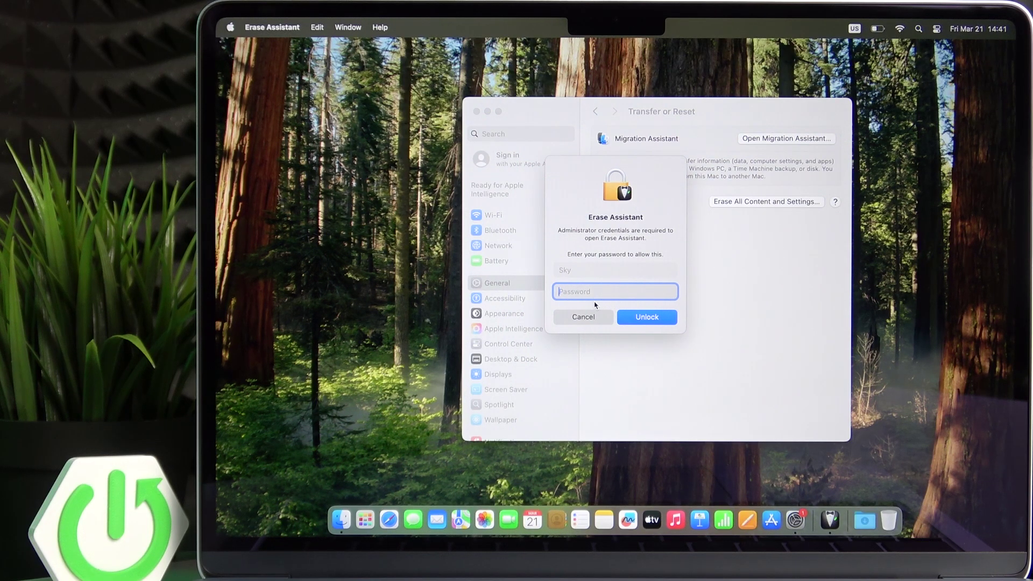
pyautogui.write('•••••••••••')
pyautogui.click(630, 317)
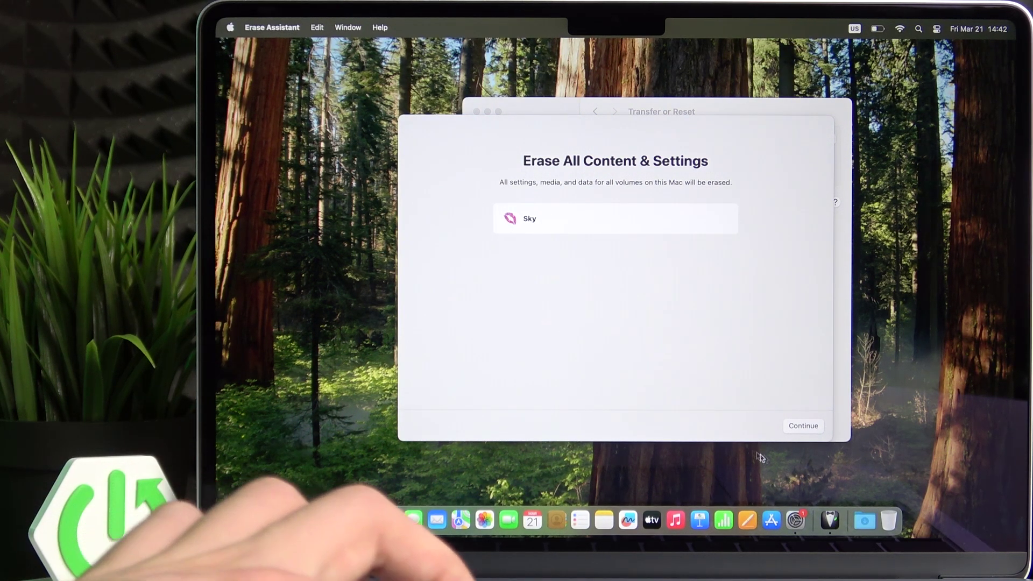
# Step: Continue past the erase summary and confirm Erase All Content & Settings
pyautogui.click(803, 425)
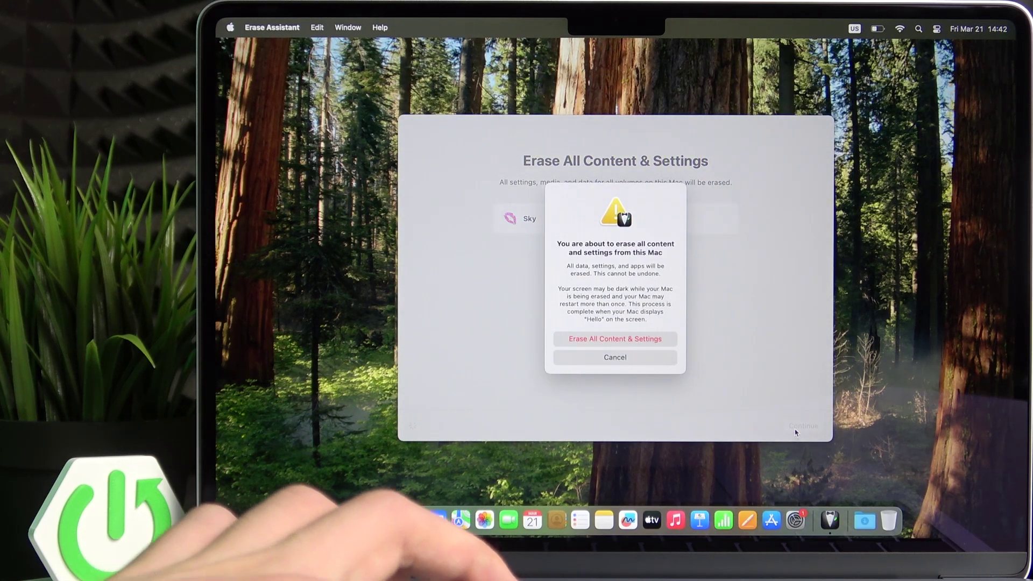
pyautogui.click(629, 340)
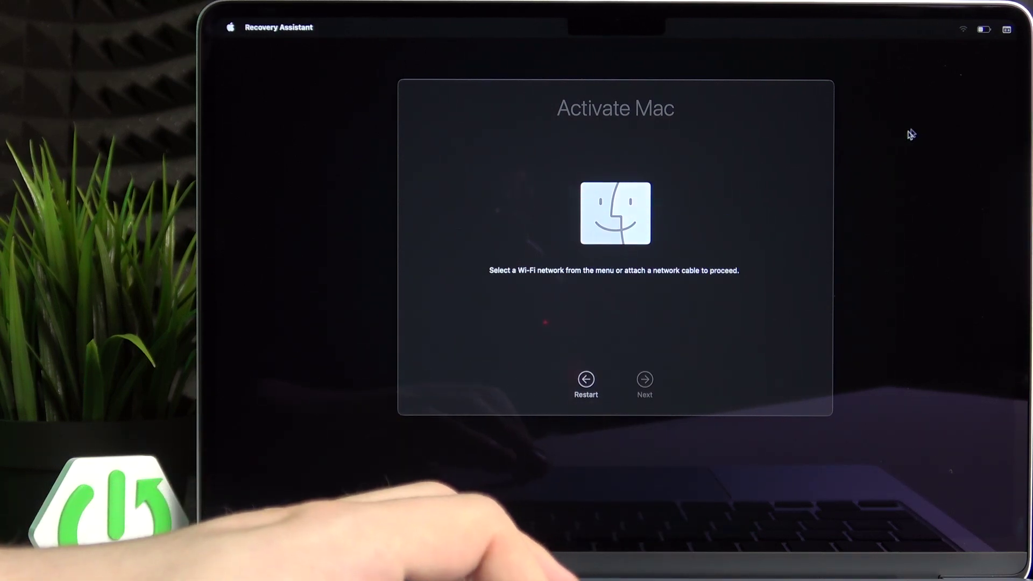
# Step: Show the available Wi-Fi networks from the menu bar Wi-Fi icon
pyautogui.click(962, 30)
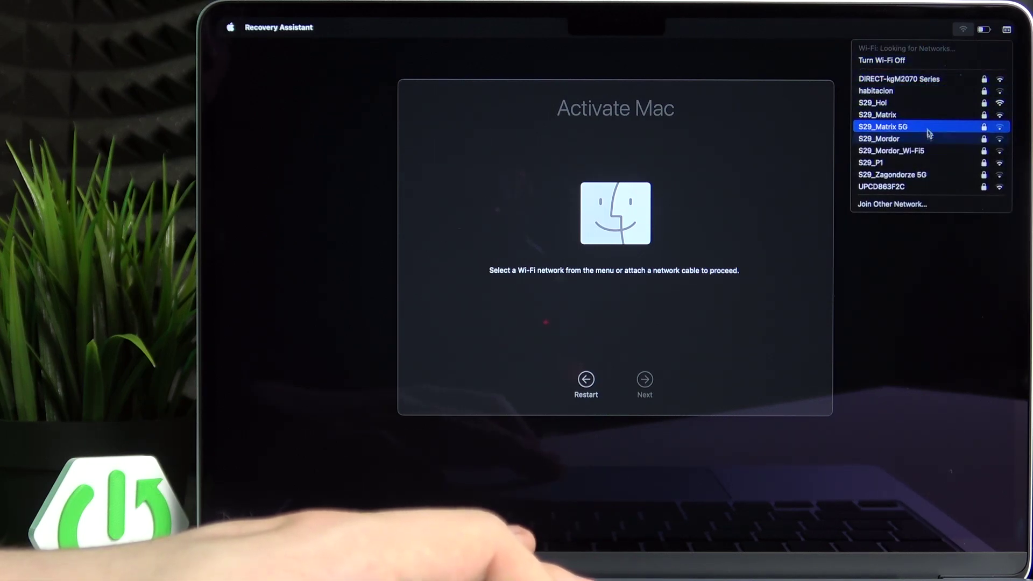
# Step: Select S29_Hol, enter its corrected password, and join the network
pyautogui.click(906, 106)
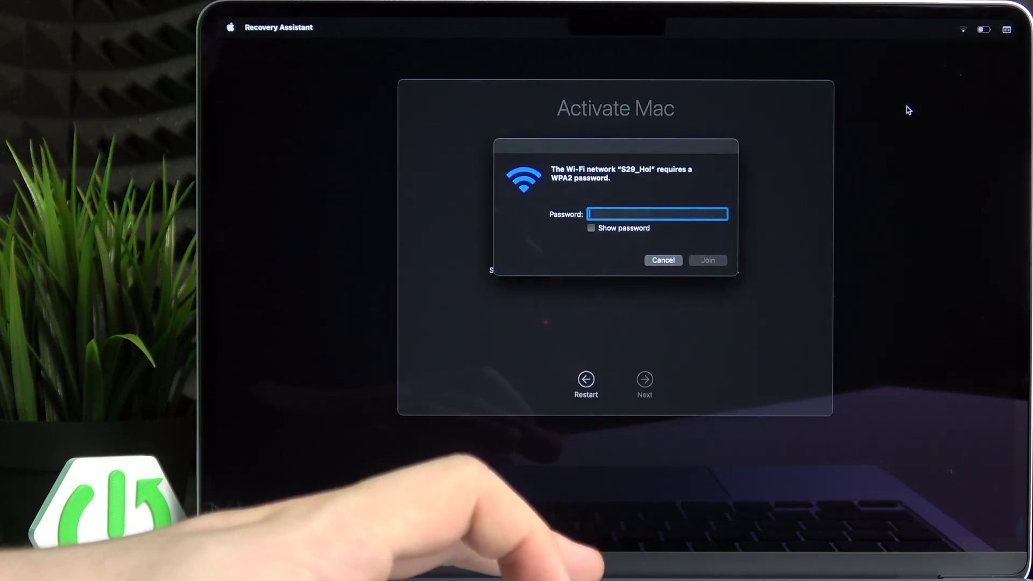
pyautogui.write('••••••••')
pyautogui.press('BackSpace')
pyautogui.press('BackSpace')
pyautogui.press('BackSpace')
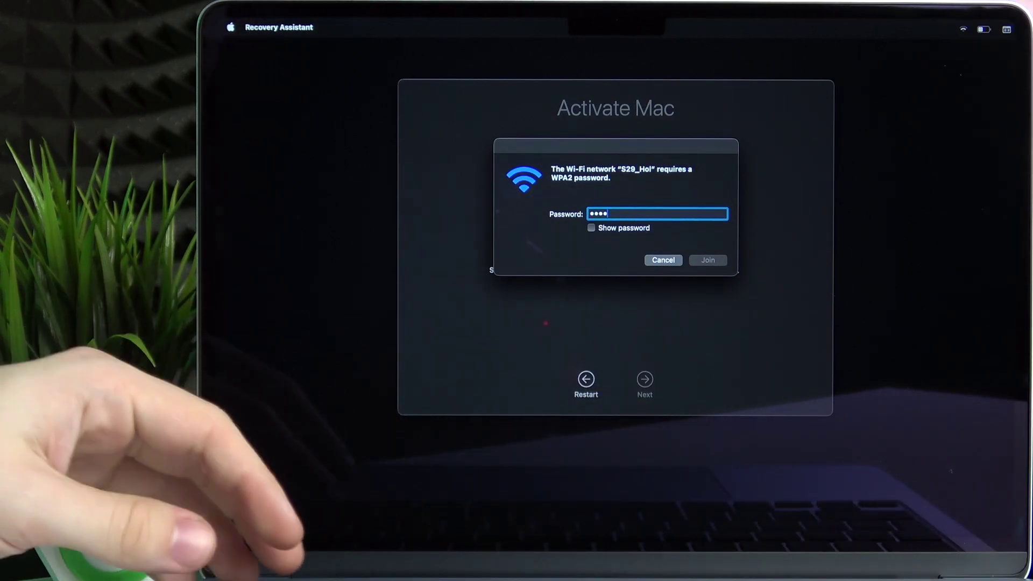
pyautogui.write('•••')
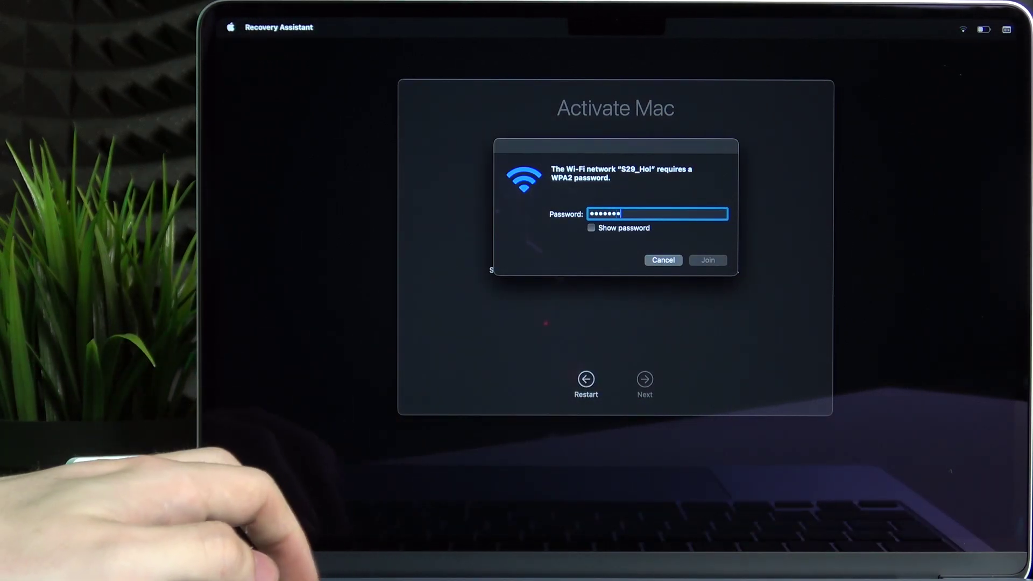
pyautogui.write('•••')
pyautogui.press('Return')
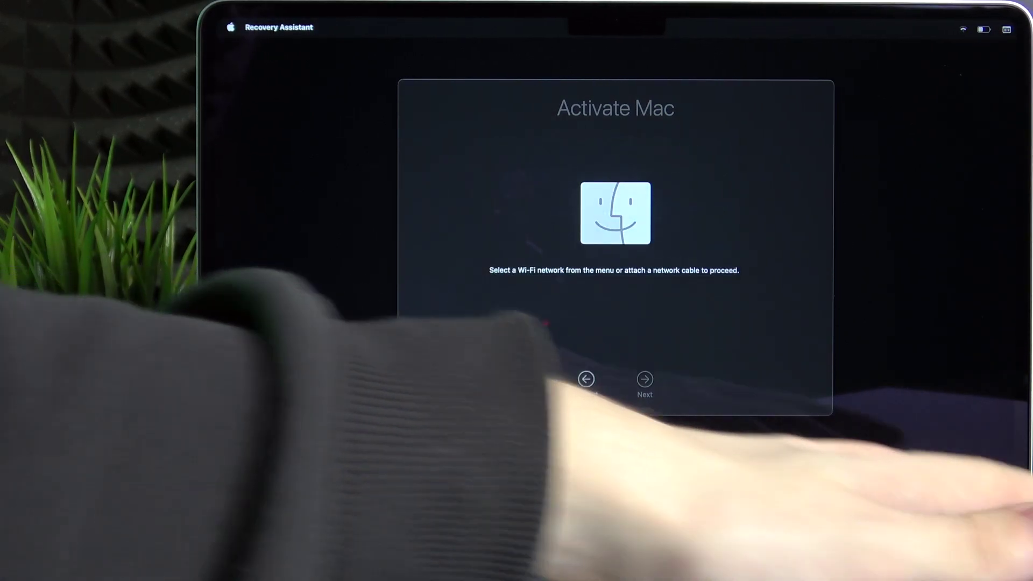